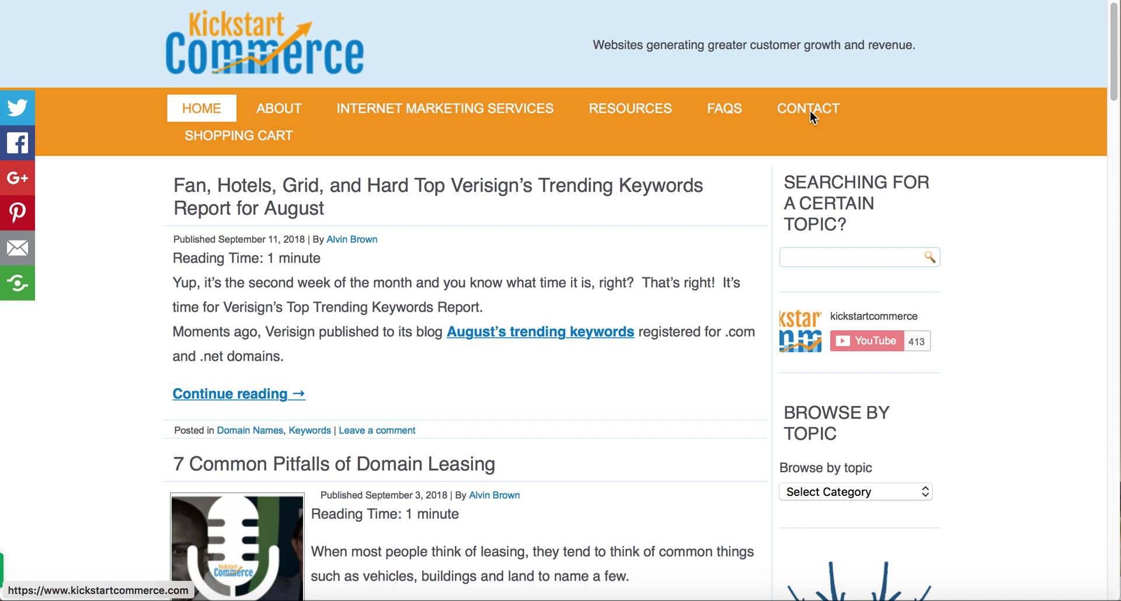
Switch from the Kickstart Commerce site to the local WordPress test site tab.
key(ctrl+Tab)
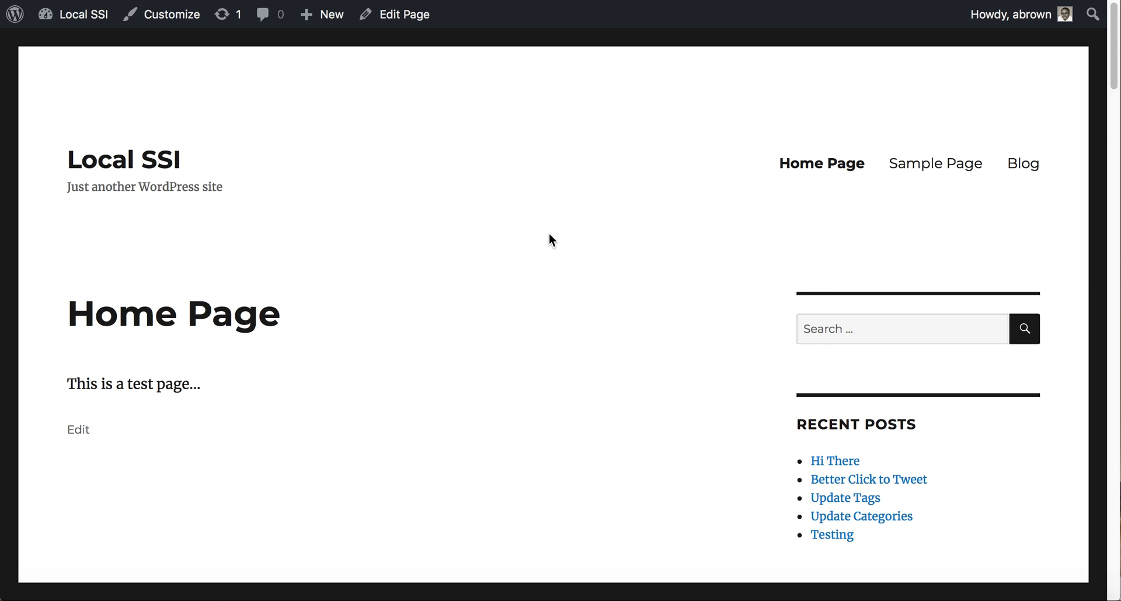
Open the Local SSI site's WordPress admin Dashboard, then start a new browser tab.
scroll(549, 234, down, 4)
scroll(549, 234, up, 4)
click(561, 2)
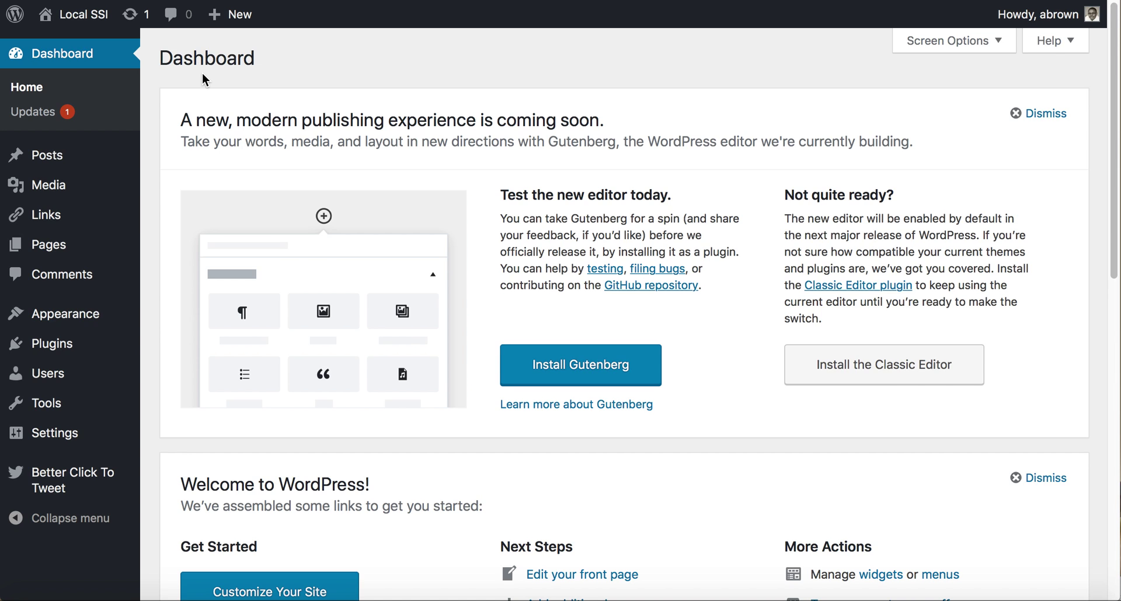
mouse_move(66, 349)
key(super+t)
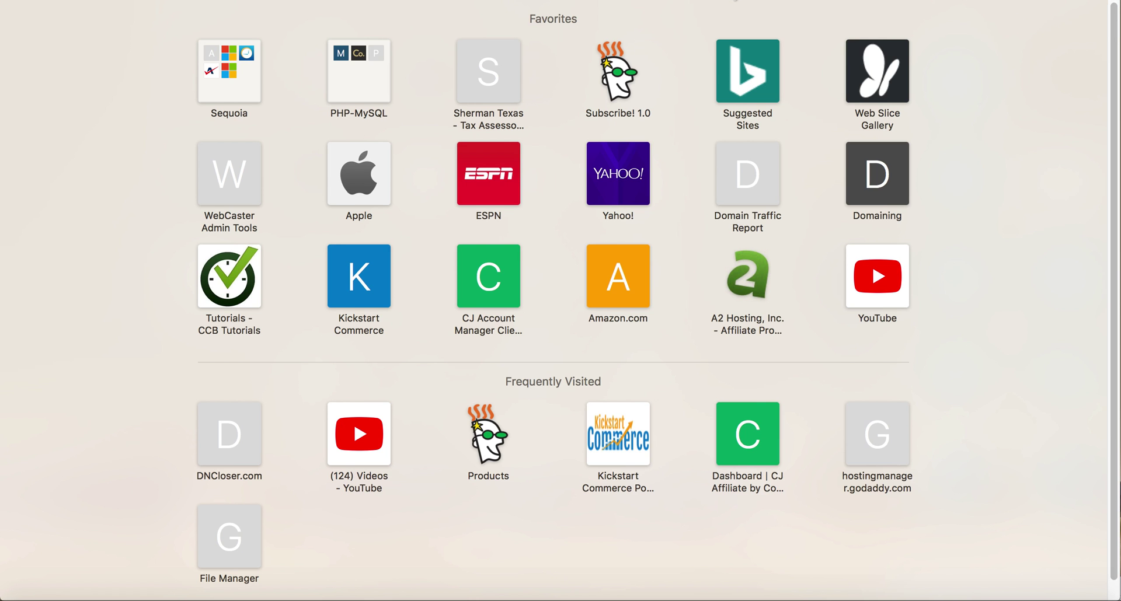
Go to tools.pingdom.com in the new tab.
text(tools.)
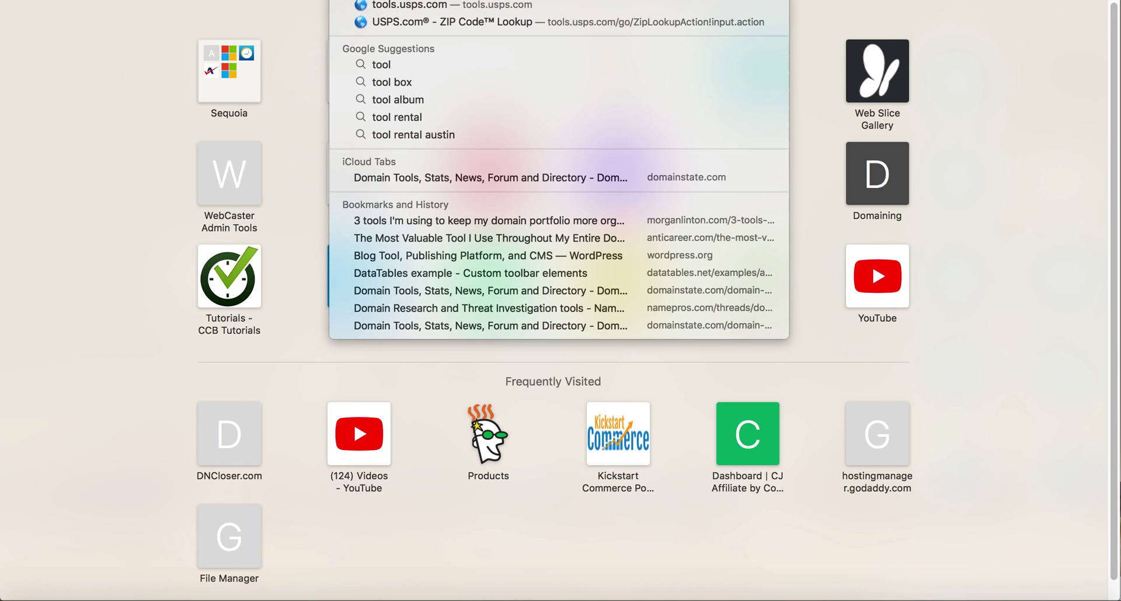
text(pin)
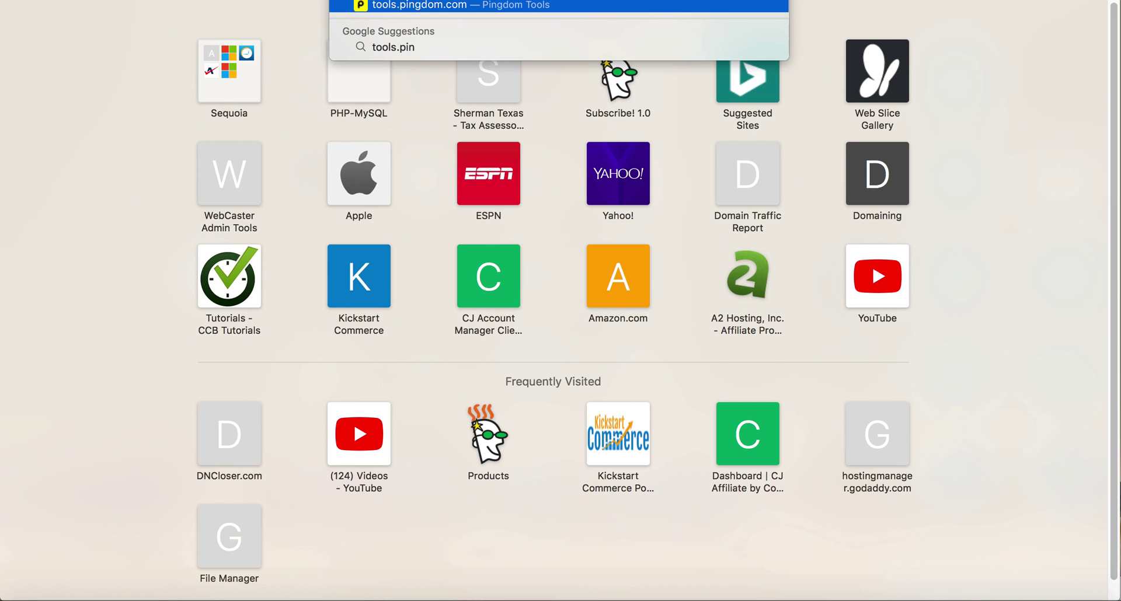
key(Return)
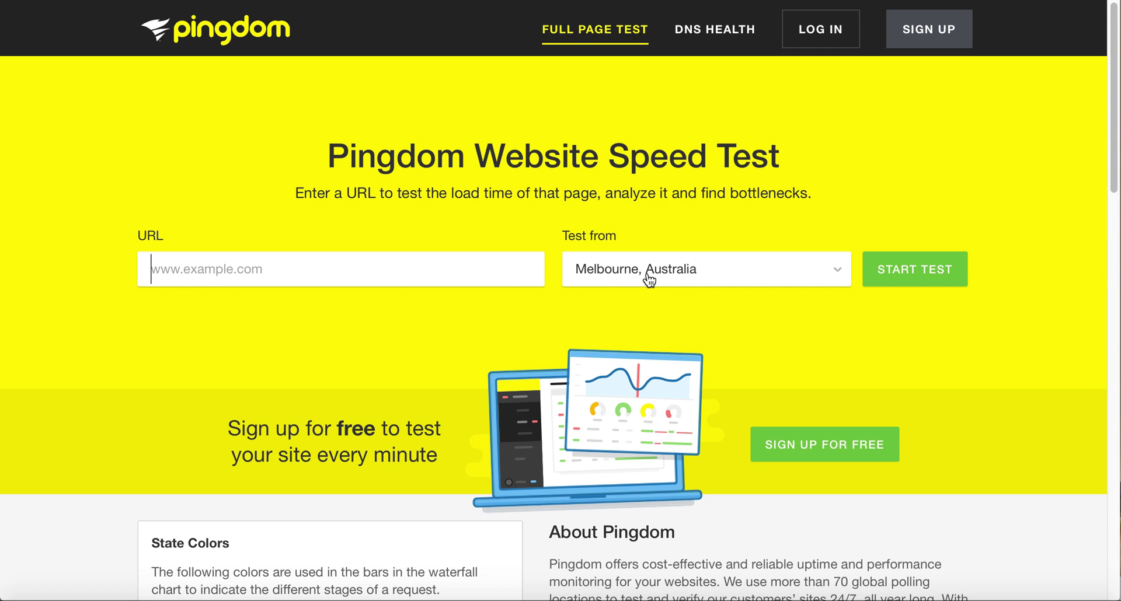
click(689, 279)
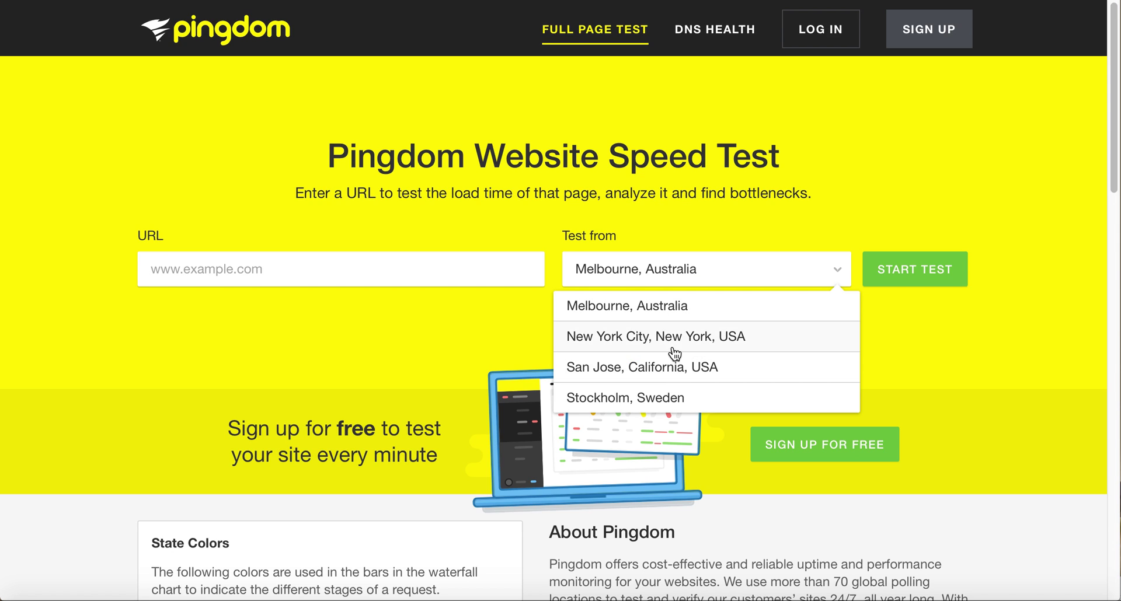
click(423, 275)
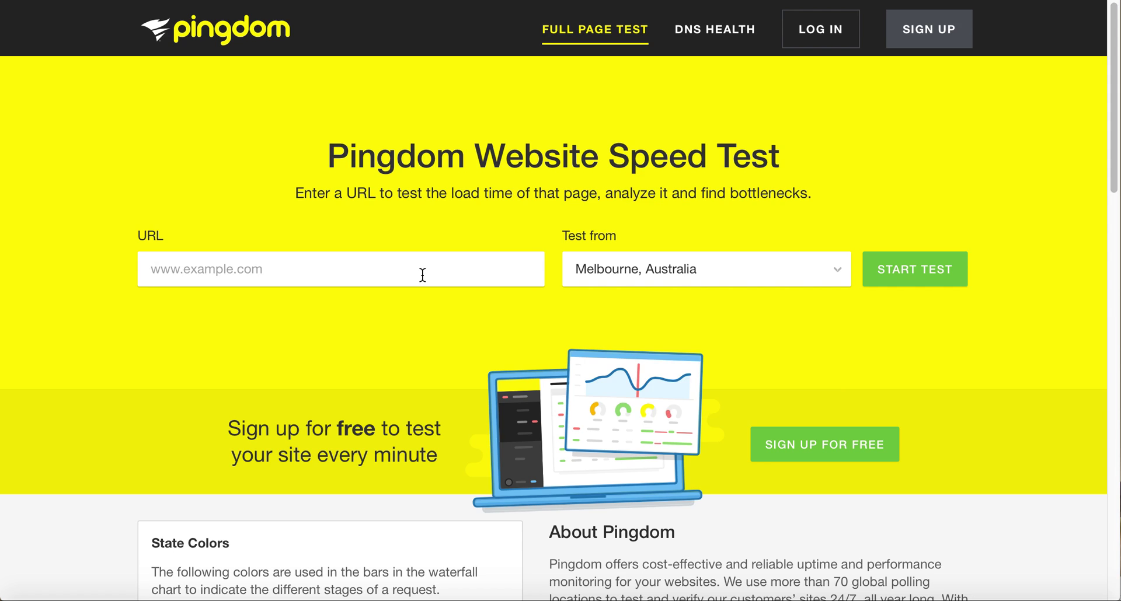
text(www.kickstar)
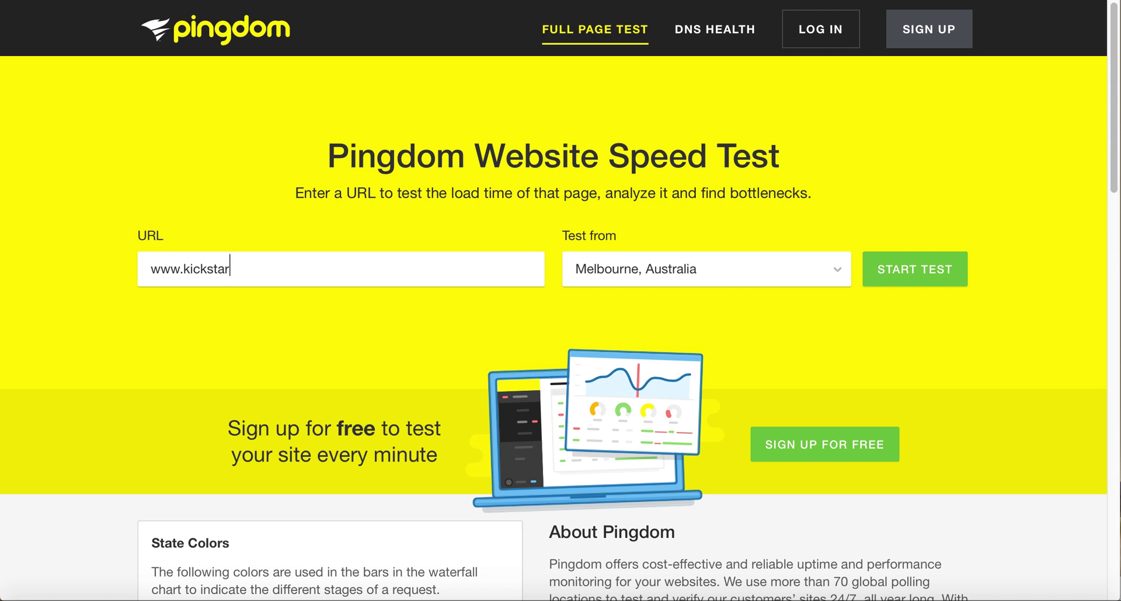
text(tcommerce.com)
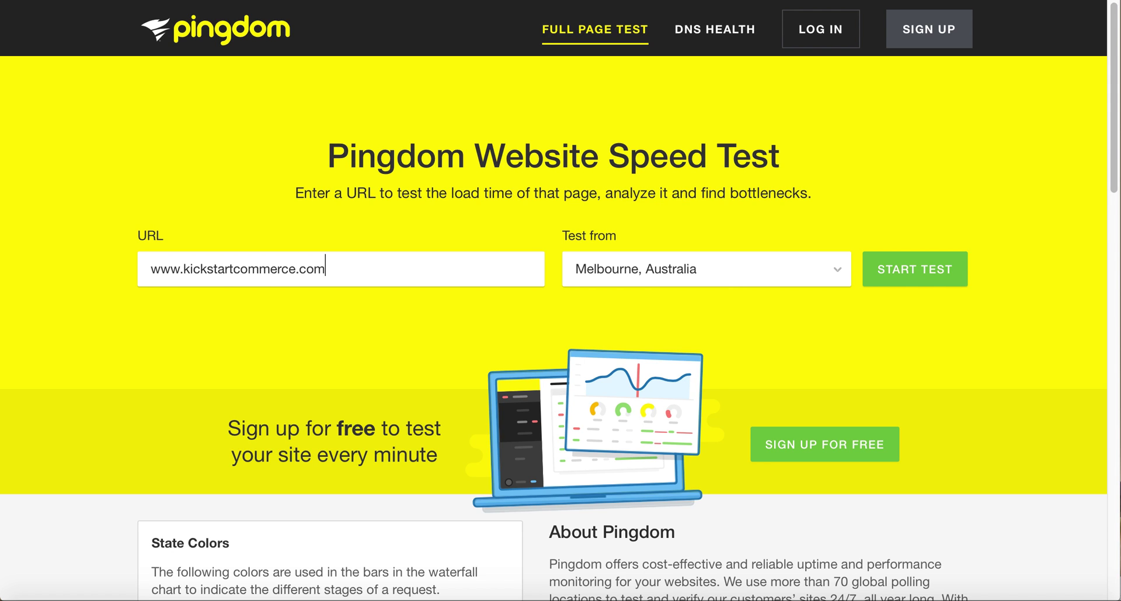
click(752, 270)
click(742, 338)
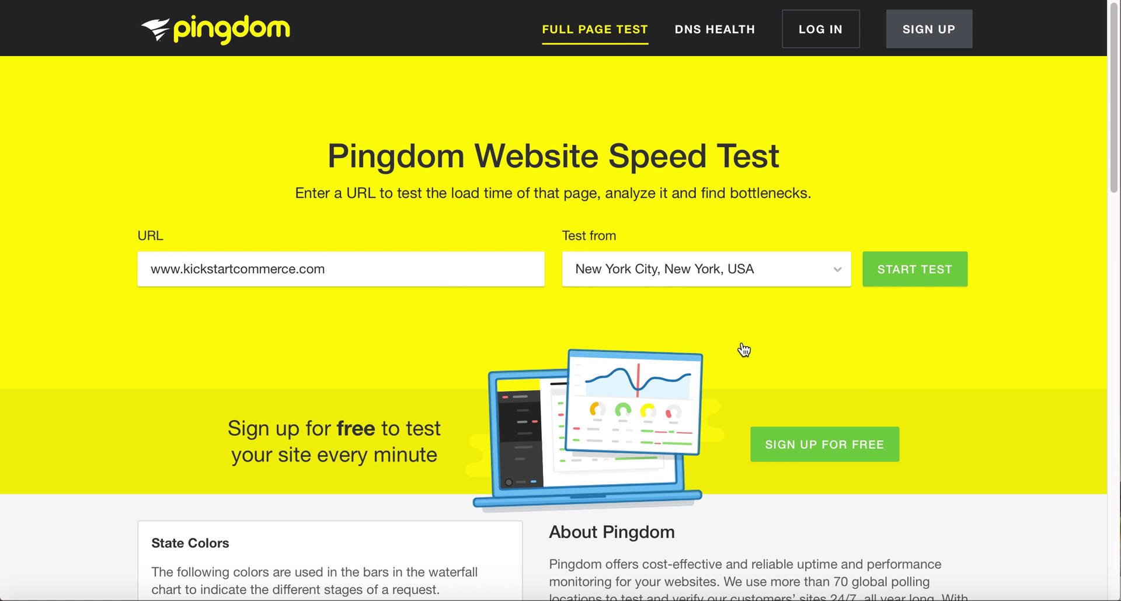
click(931, 270)
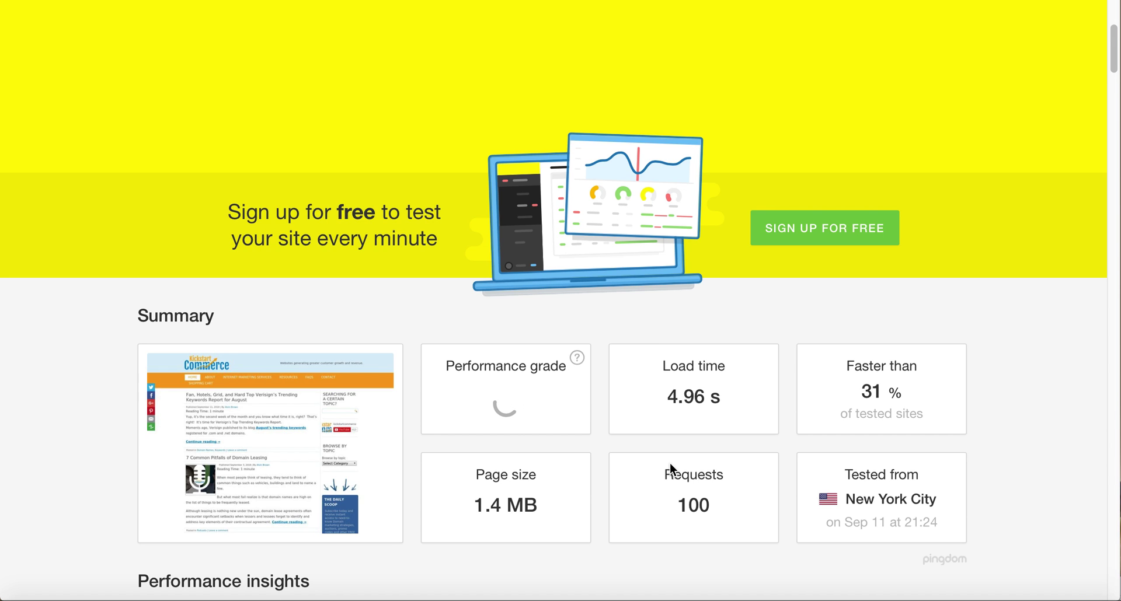
Review the D 67 grade and the F-rated Combine external JavaScript and CSS suggestions.
scroll(671, 467, up, 1)
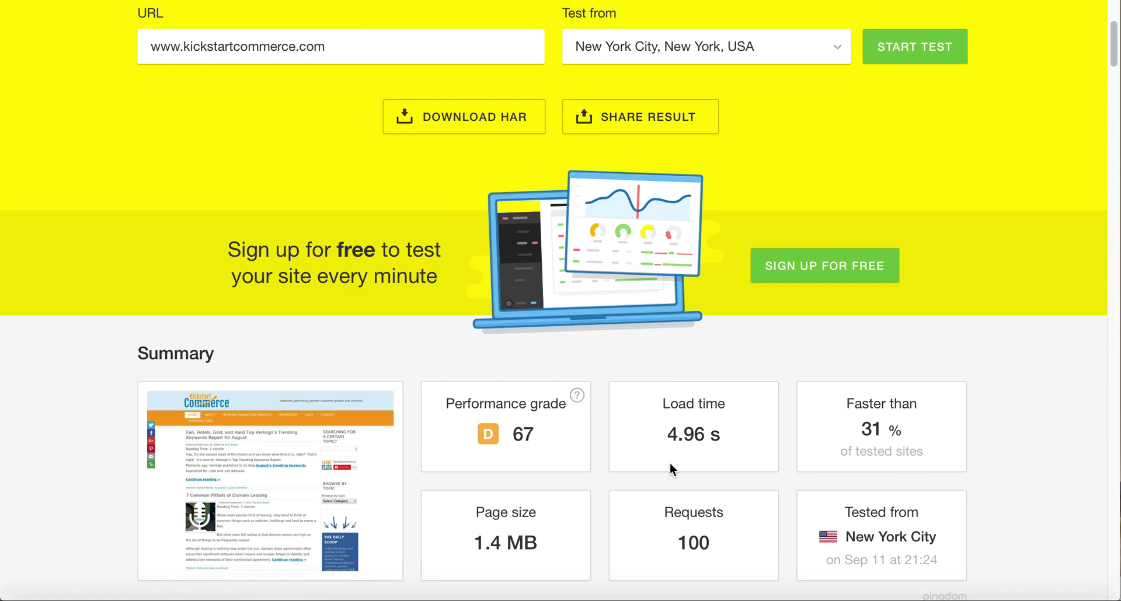
scroll(670, 467, down, 4)
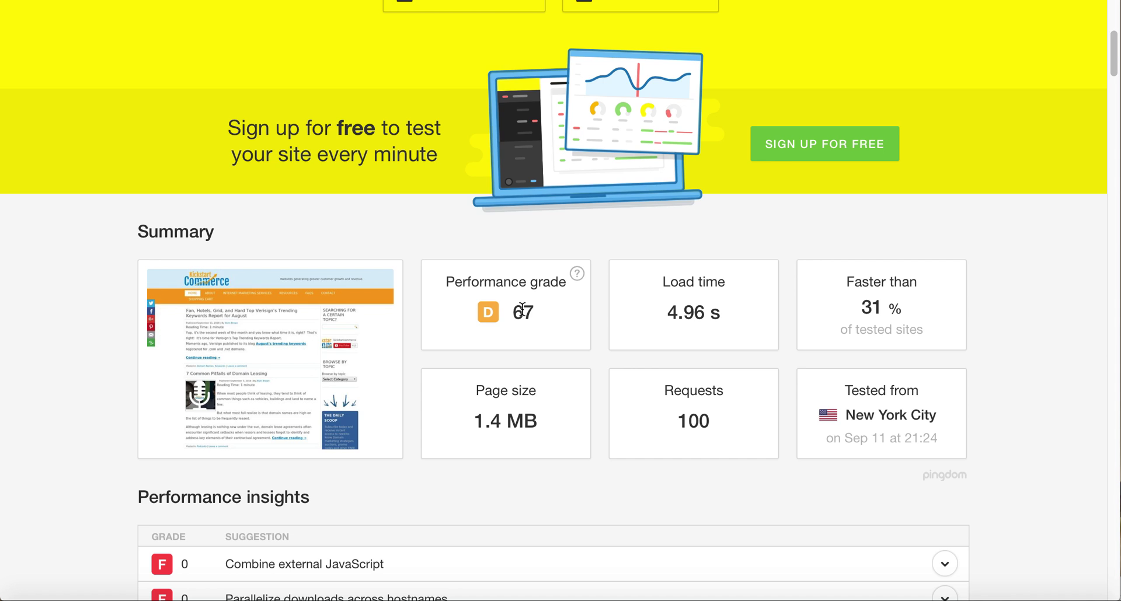
scroll(523, 309, up, 1)
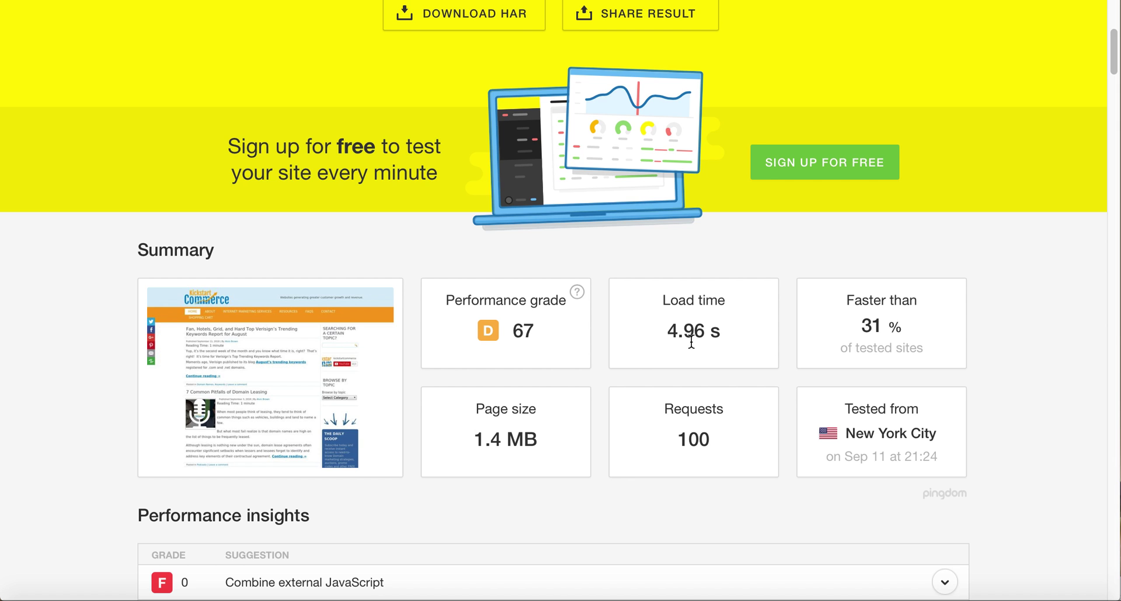
scroll(691, 342, up, 3)
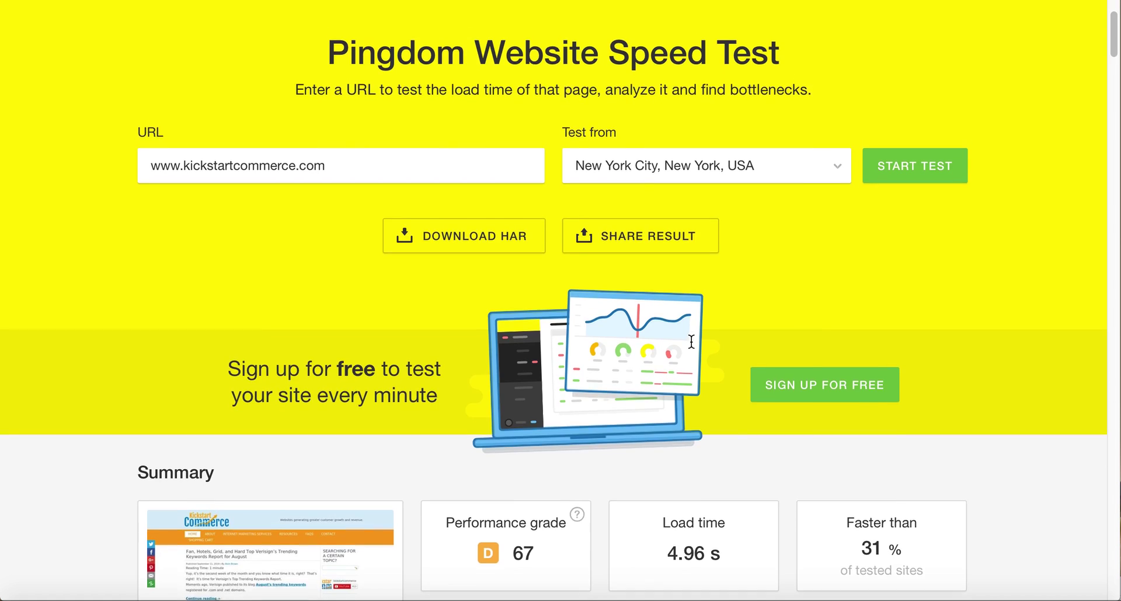
scroll(691, 342, down, 5)
scroll(691, 342, down, 1)
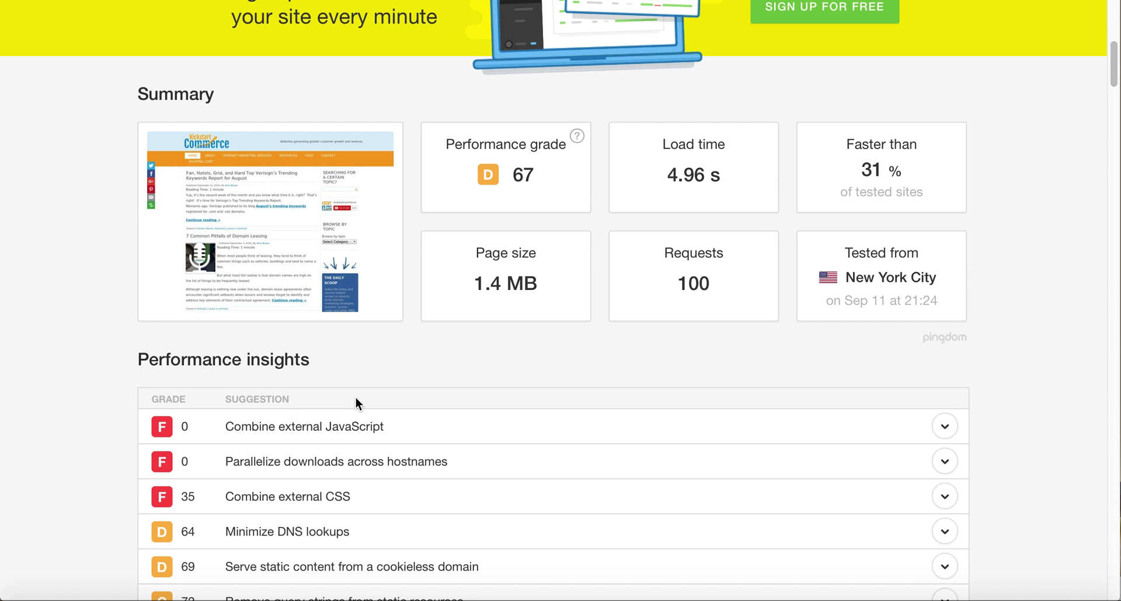
scroll(356, 398, up, 10)
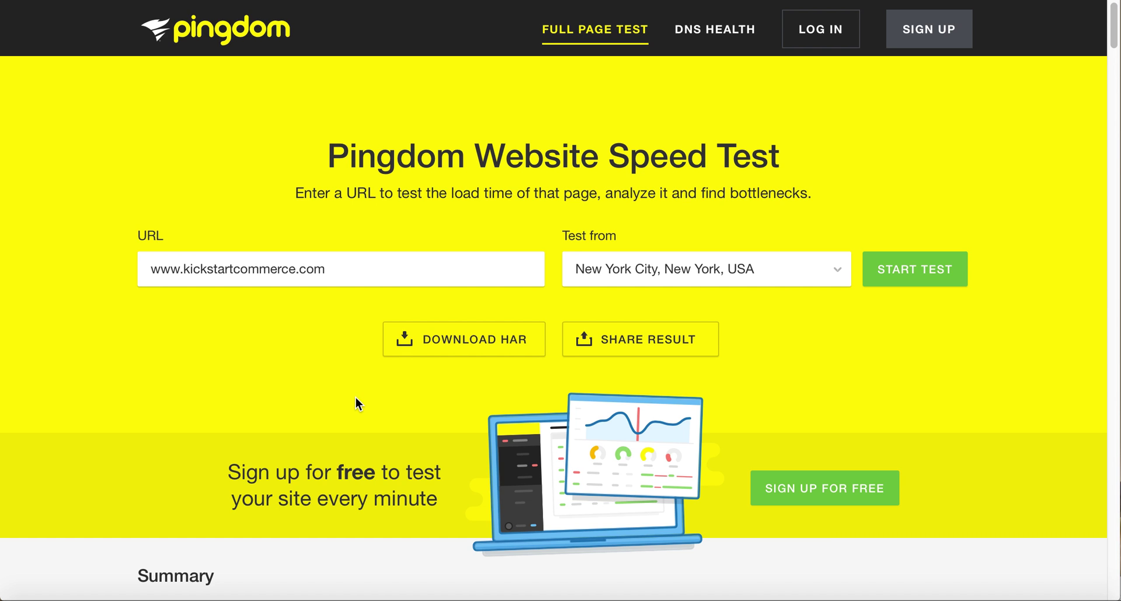
Go back to the WordPress dashboard and open the Add New Plugins page.
click(461, 2)
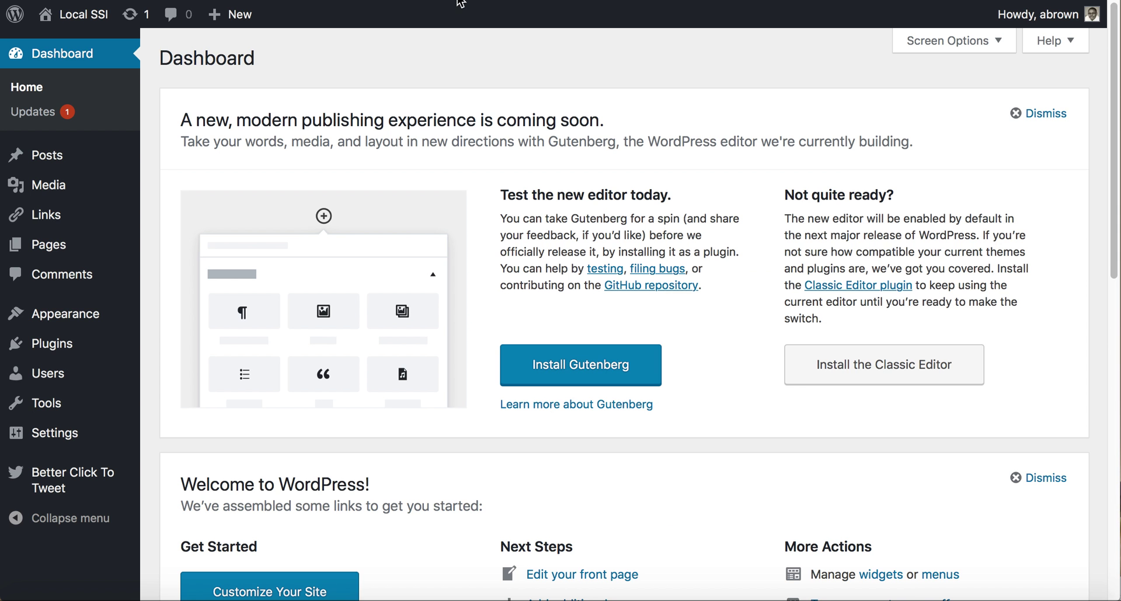
mouse_move(77, 352)
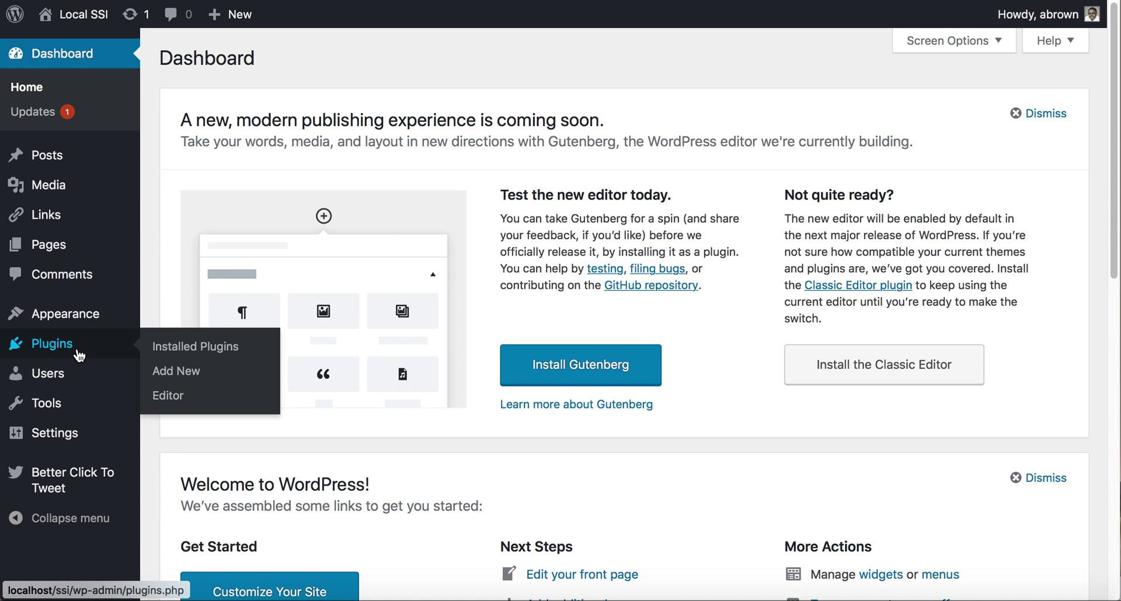
click(170, 373)
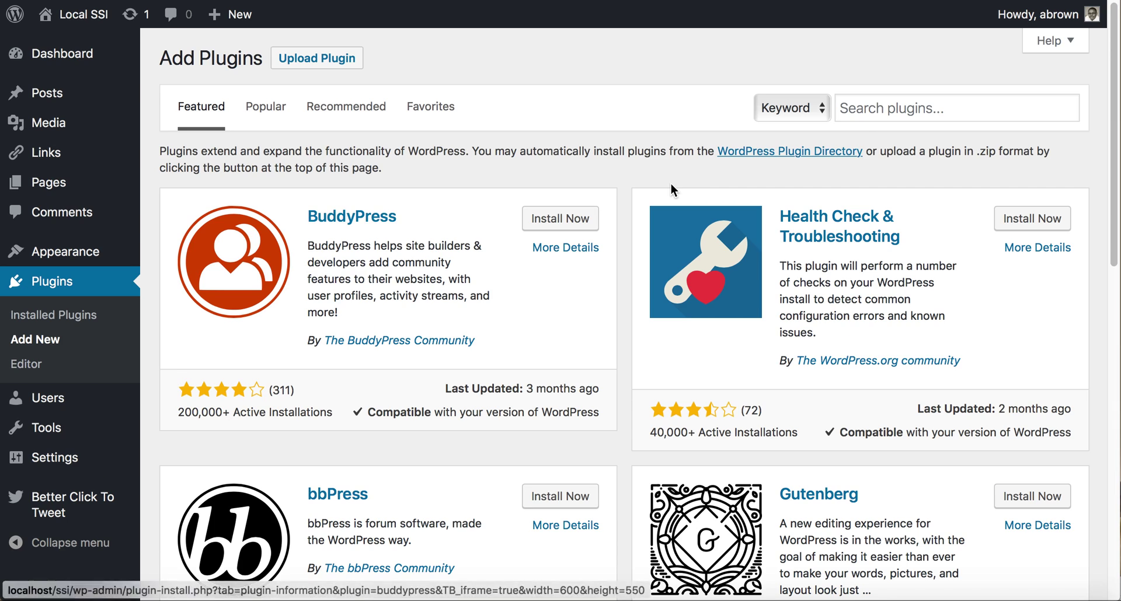
Search plugins for 'javascript & css optimizer' and install JS & CSS Script Optimizer.
click(917, 105)
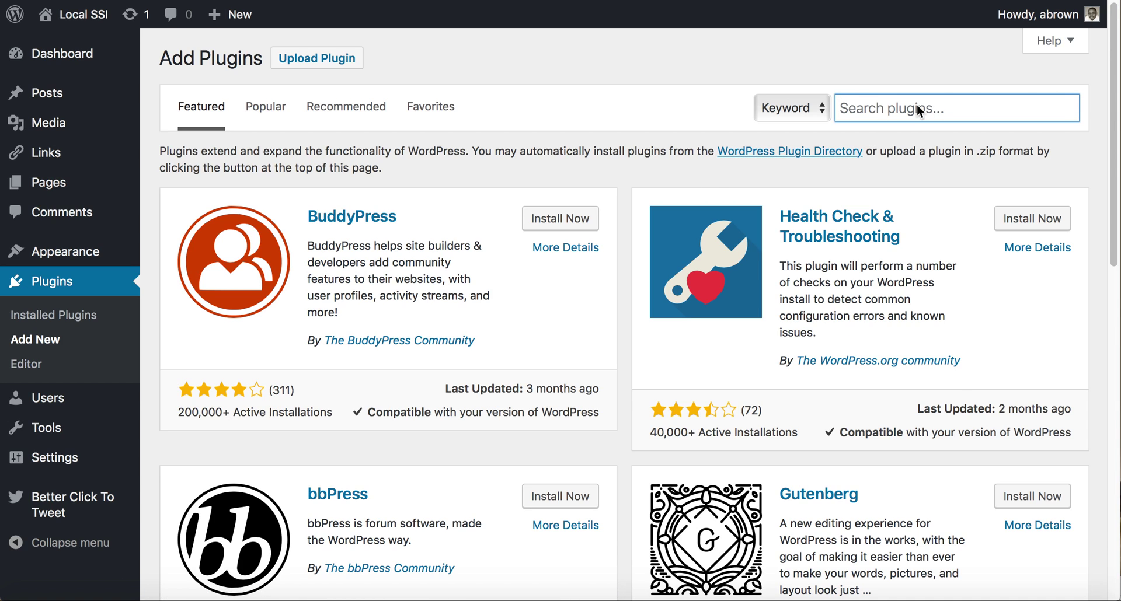
text(js & css)
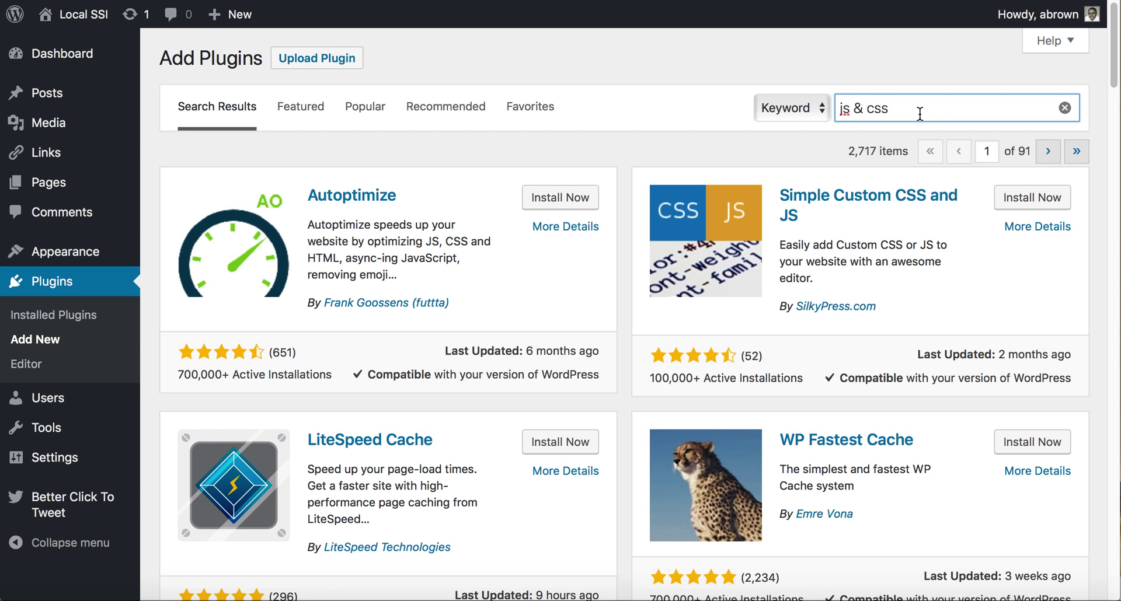
text(optimizer)
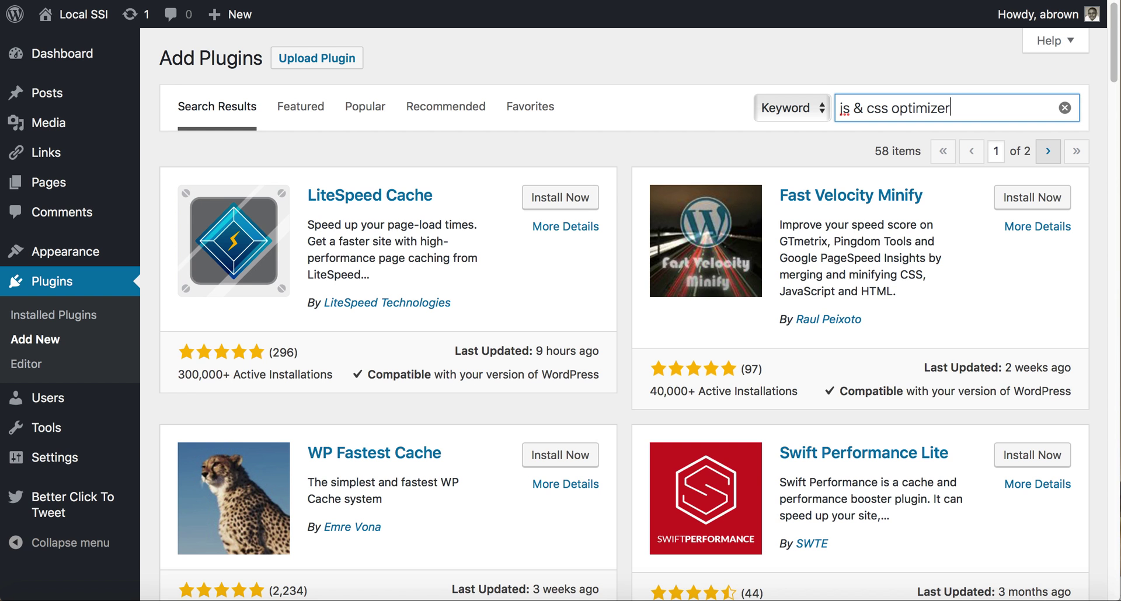
click(850, 108)
key(BackSpace)
text(avascript)
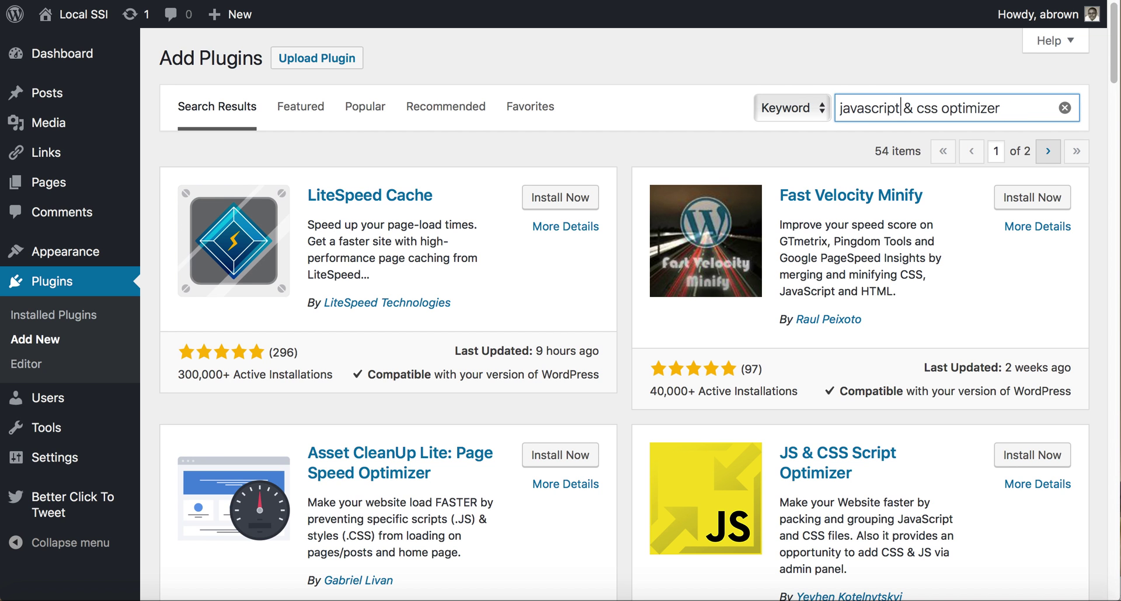
scroll(806, 268, down, 5)
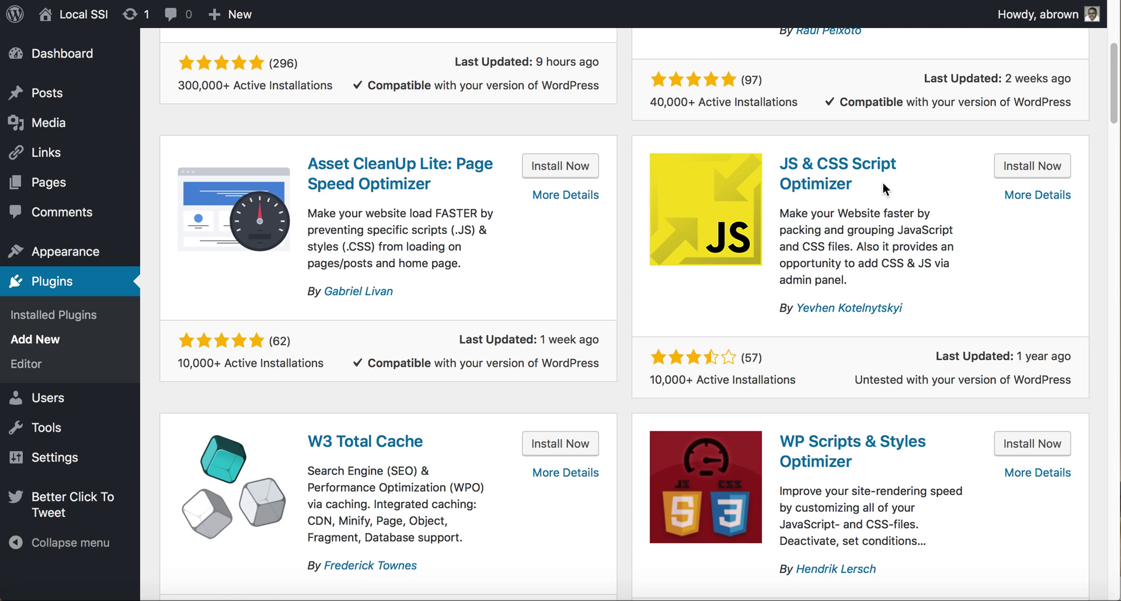
click(1017, 170)
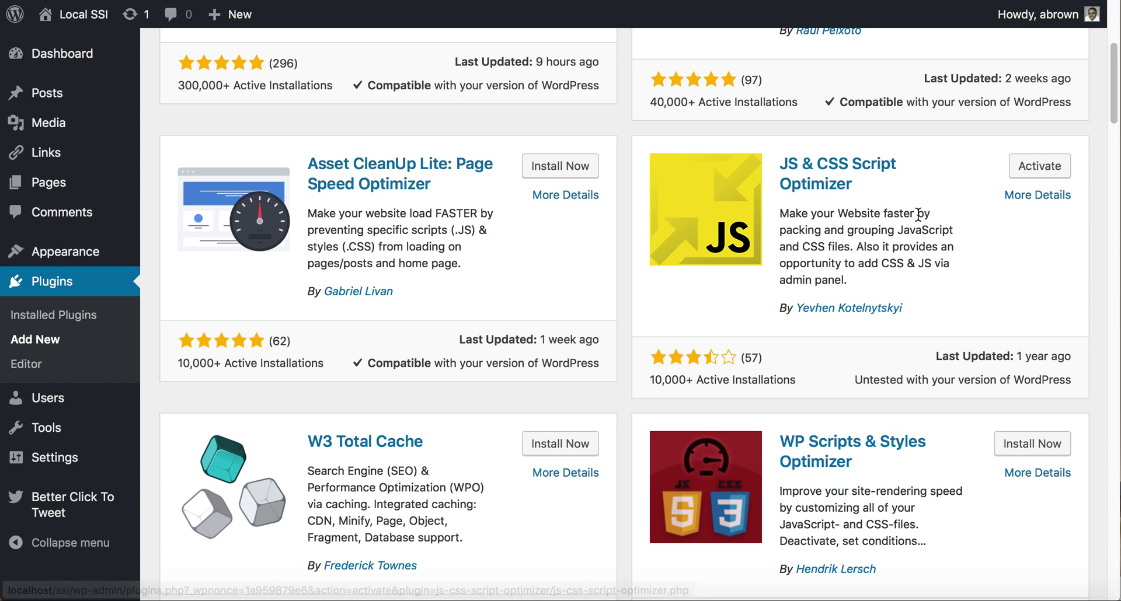
Activate the newly installed JS & CSS Script Optimizer plugin.
click(1029, 166)
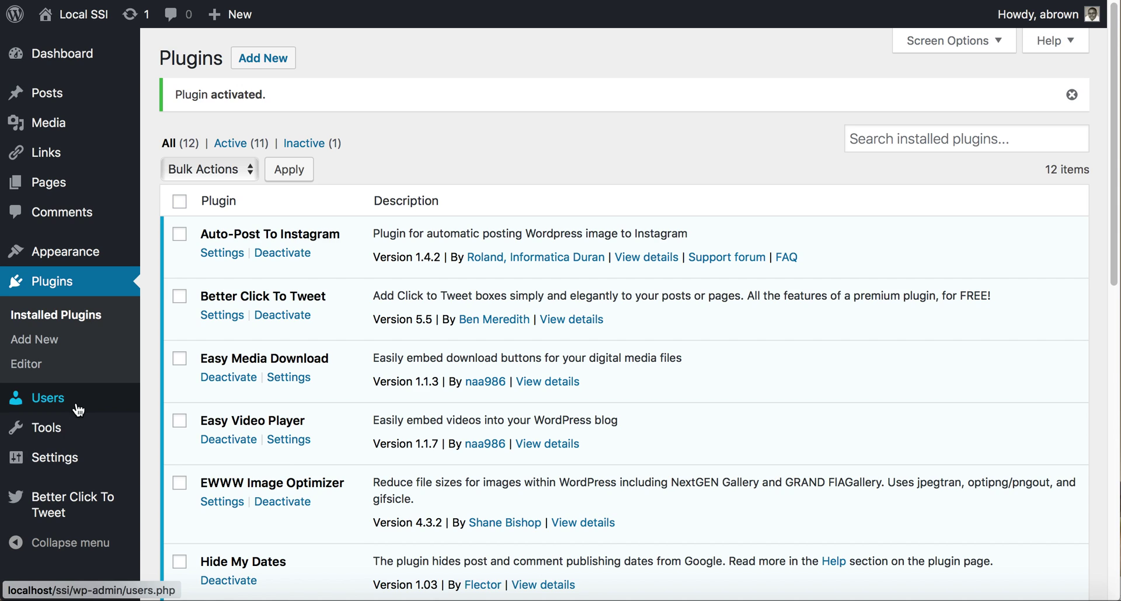
mouse_move(73, 458)
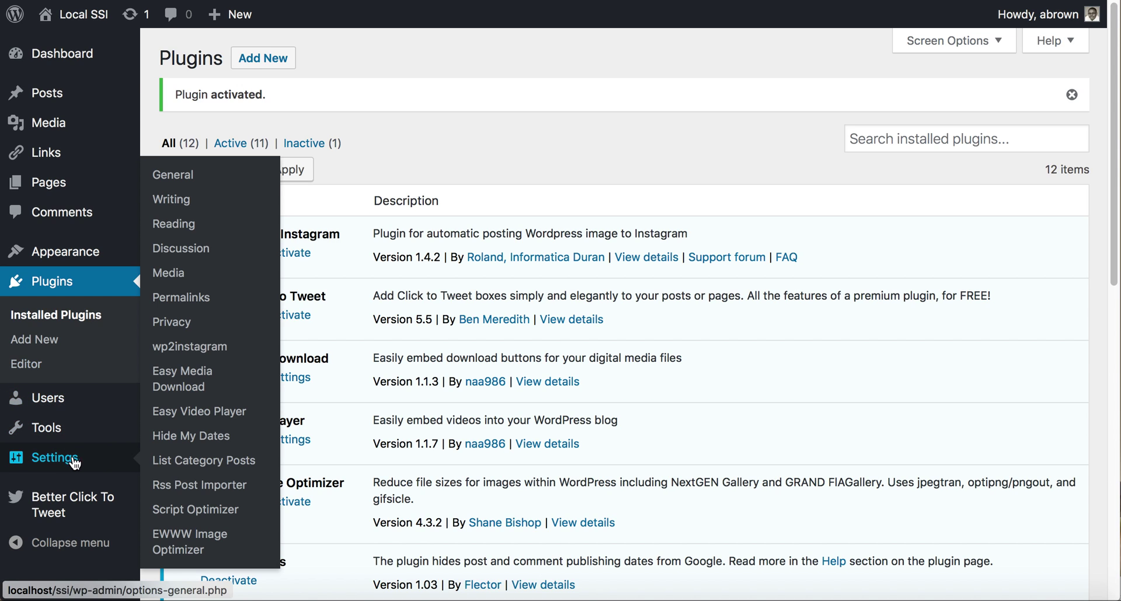
Open the Script Optimizer options page under Settings and review its basic settings.
click(193, 516)
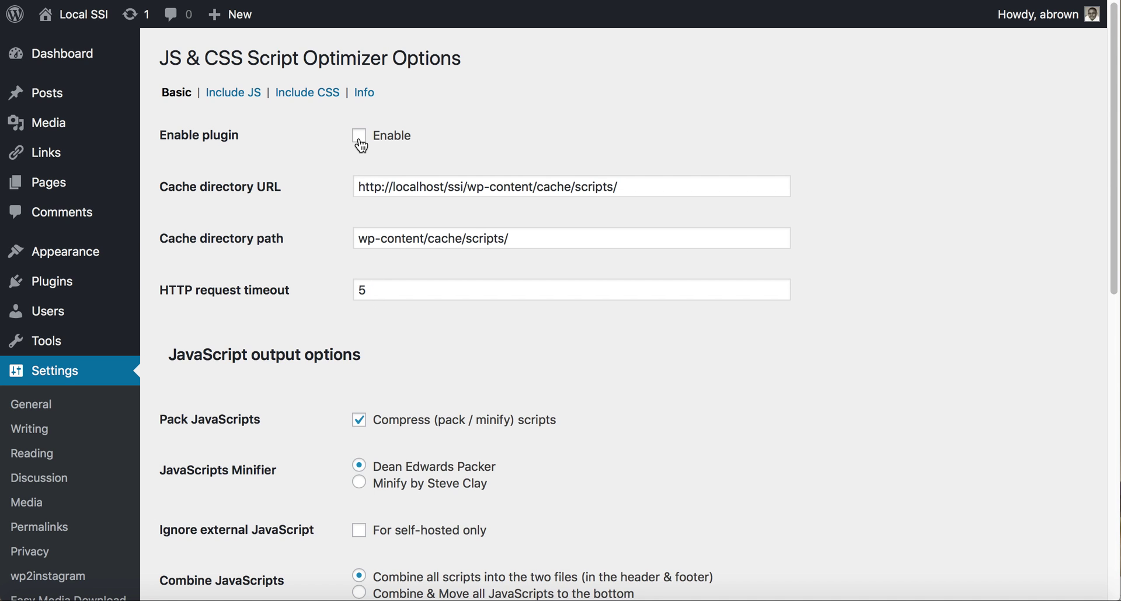
scroll(390, 330, down, 5)
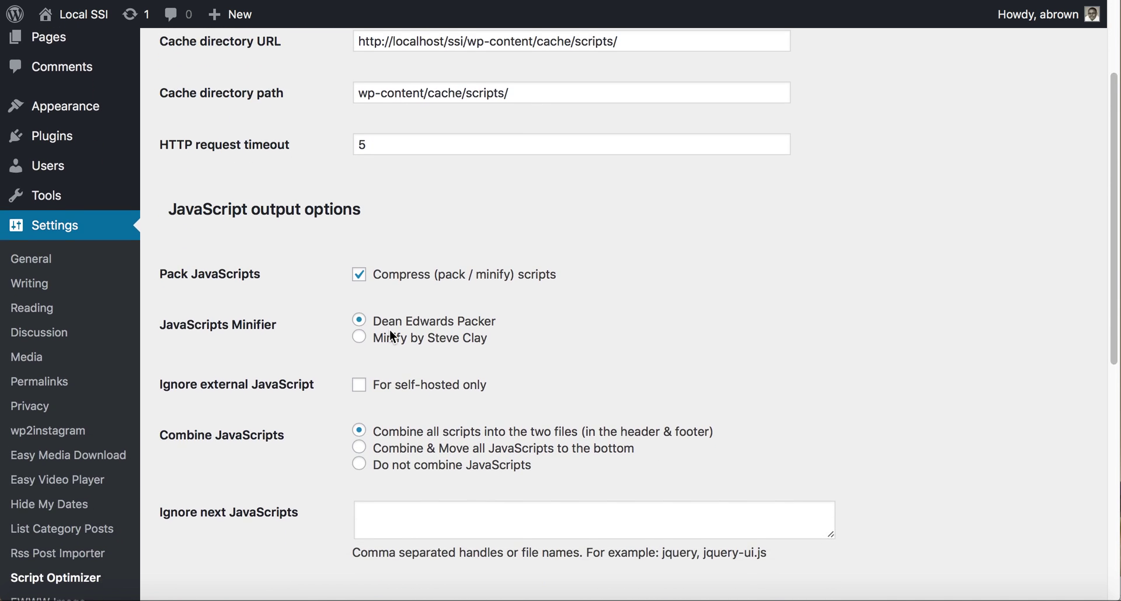
Change the JavaScripts Minifier from Dean Edwards Packer to Minify by Steve Clay.
scroll(390, 331, down, 1)
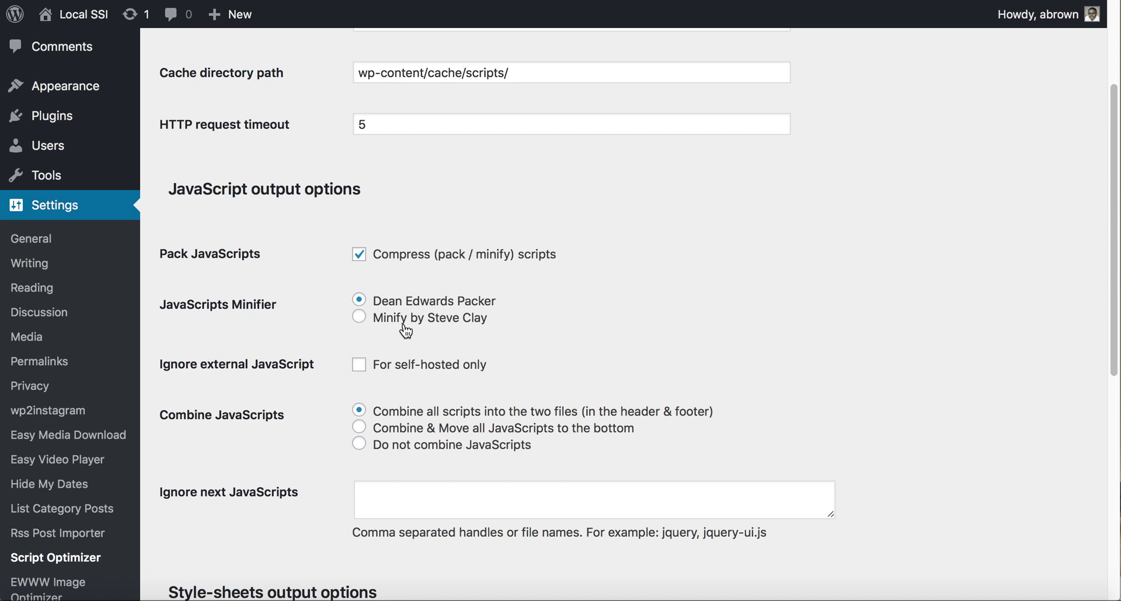
click(361, 319)
scroll(368, 343, down, 4)
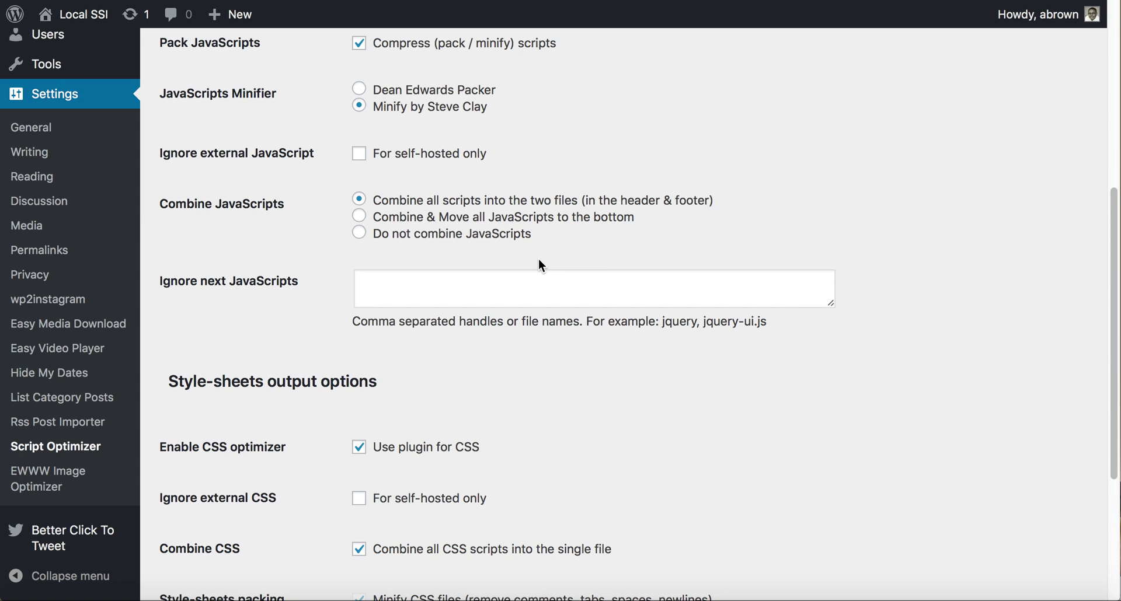
scroll(418, 380, down, 3)
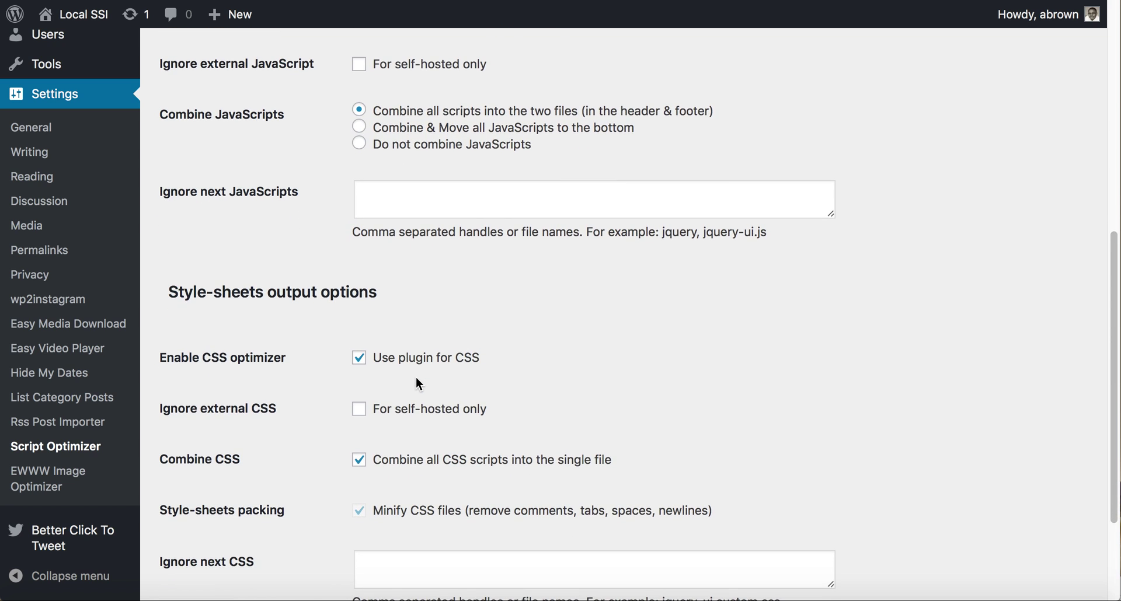
scroll(418, 385, up, 5)
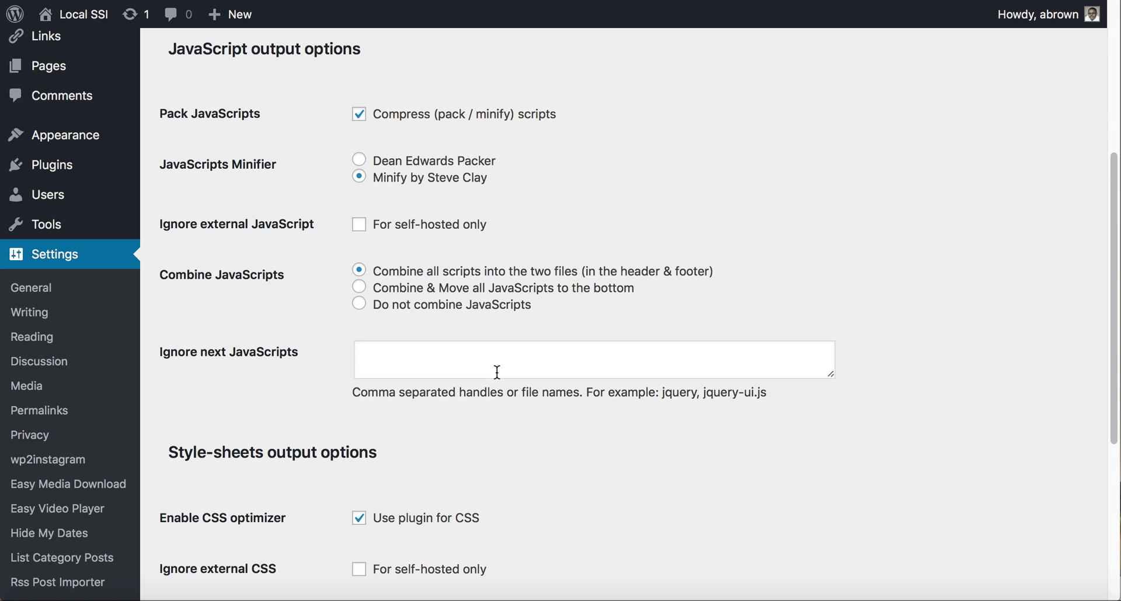
scroll(496, 372, down, 5)
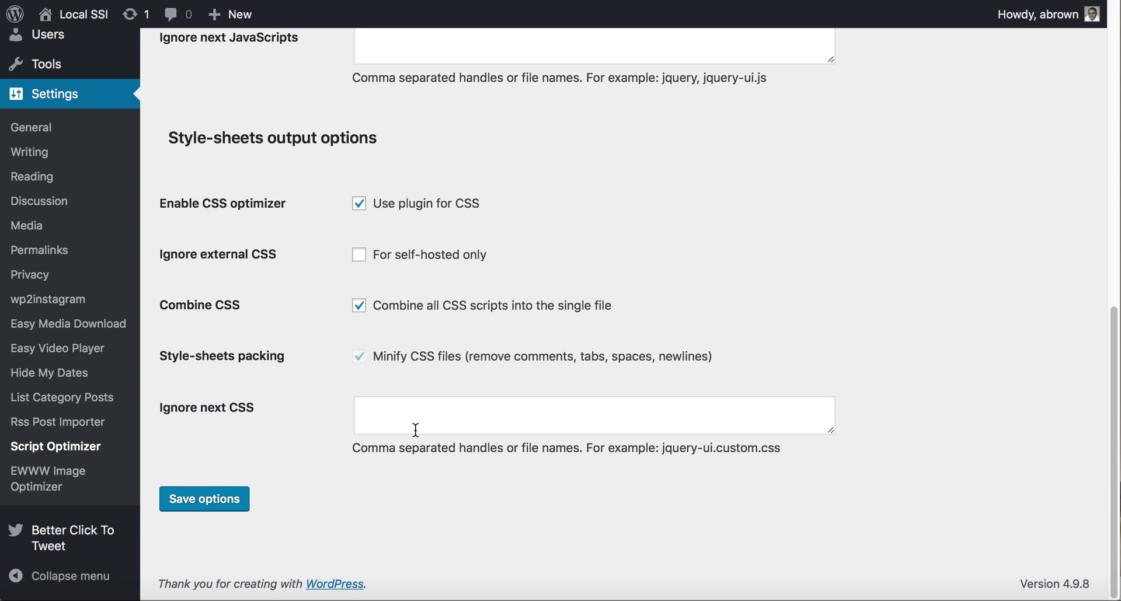
scroll(415, 426, up, 6)
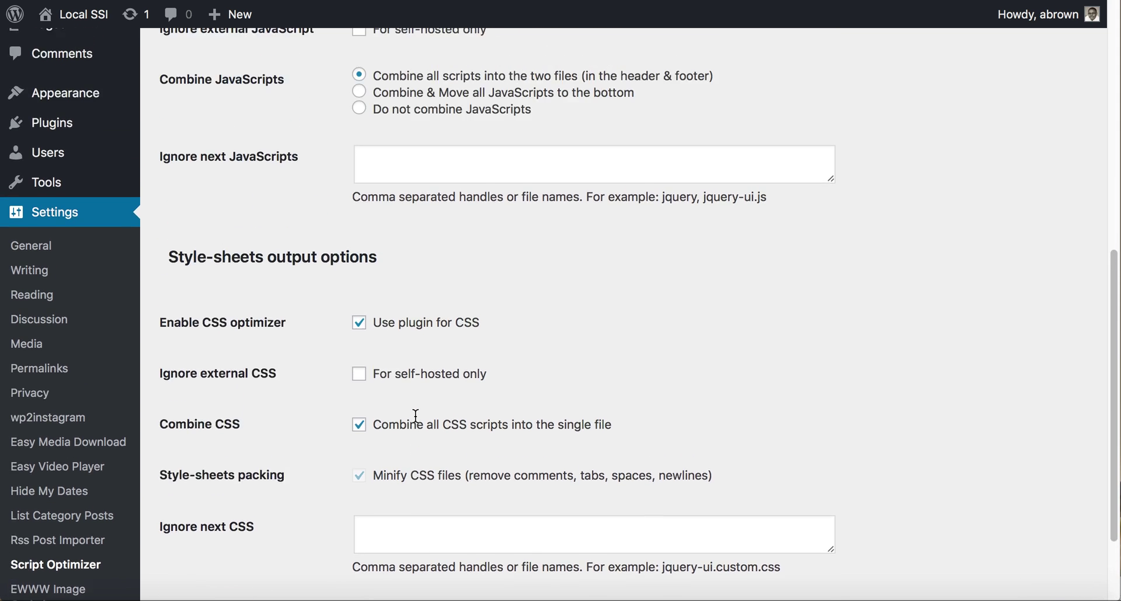
scroll(415, 416, up, 1)
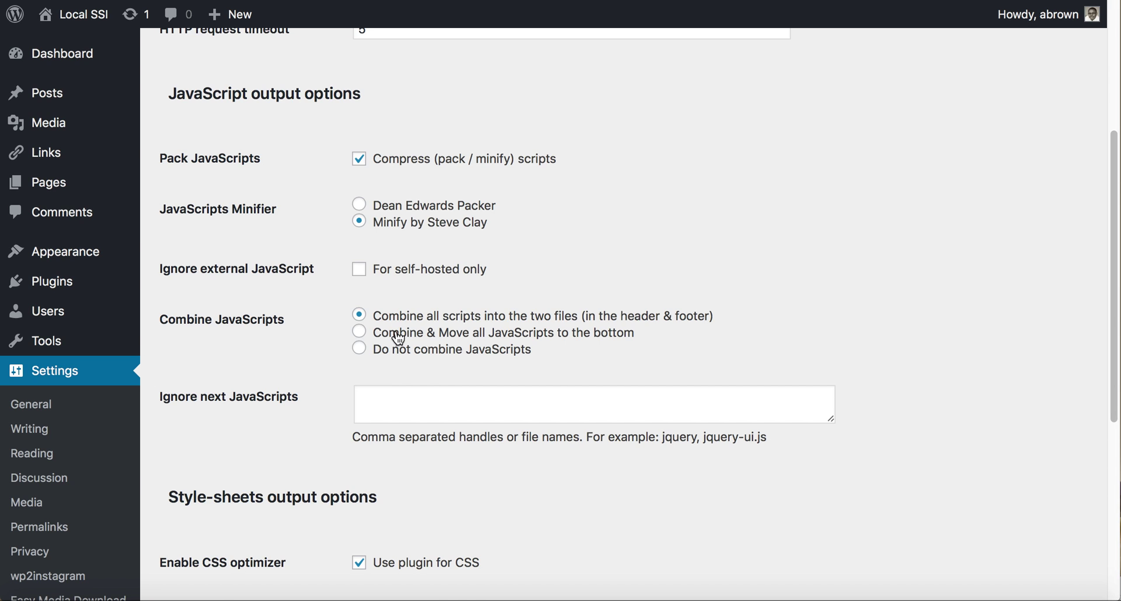
scroll(398, 337, up, 5)
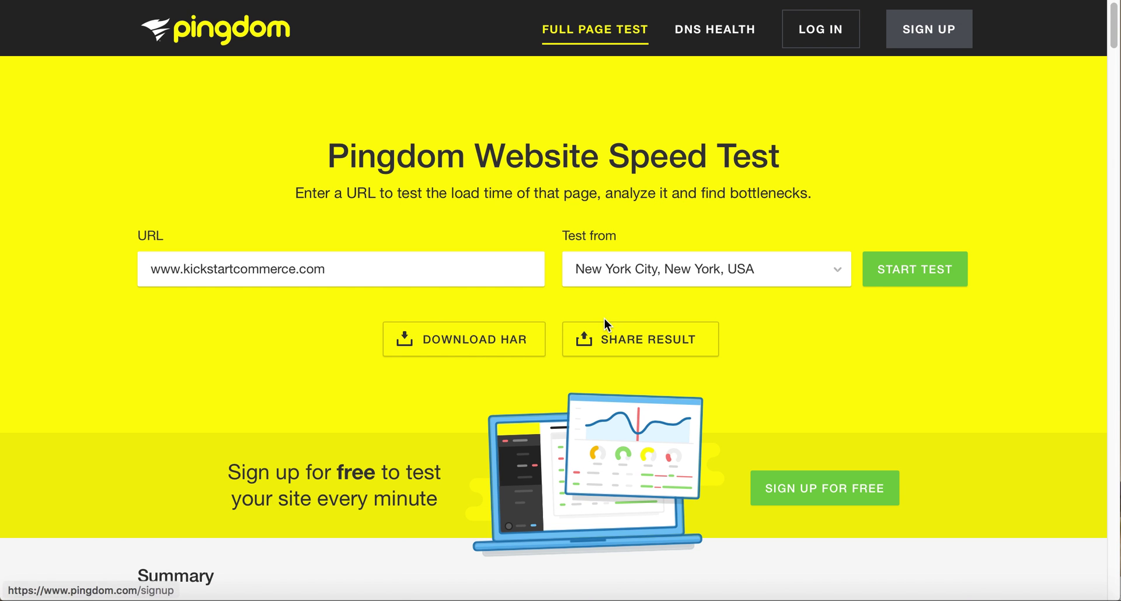
Look over the grade D 67 Pingdom results, then return to the Kickstart Commerce tab.
scroll(604, 319, down, 6)
scroll(605, 323, down, 2)
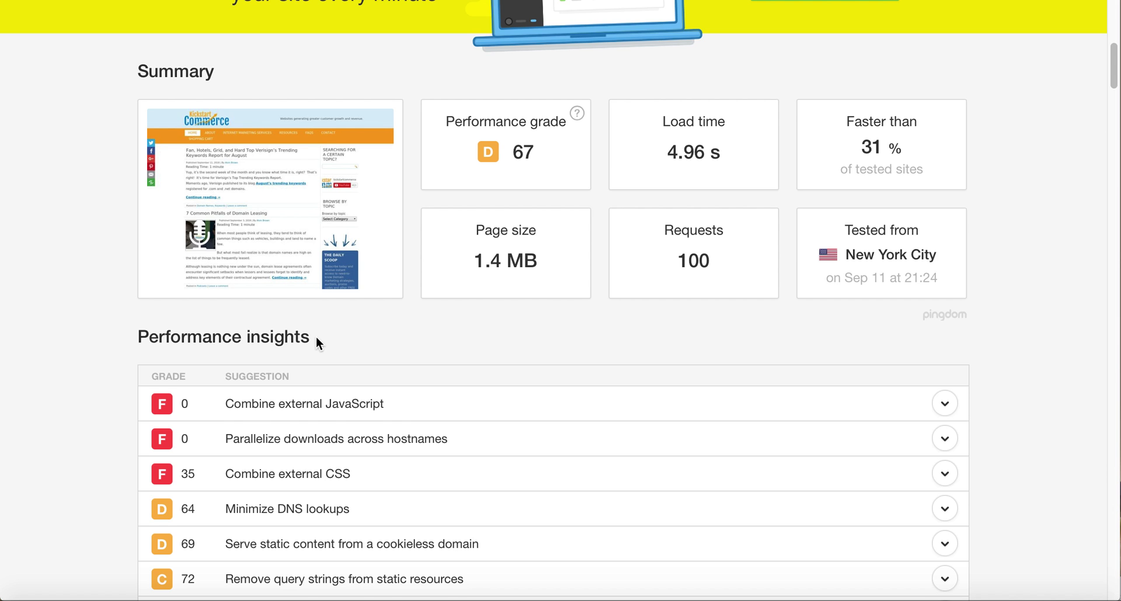
scroll(316, 336, up, 7)
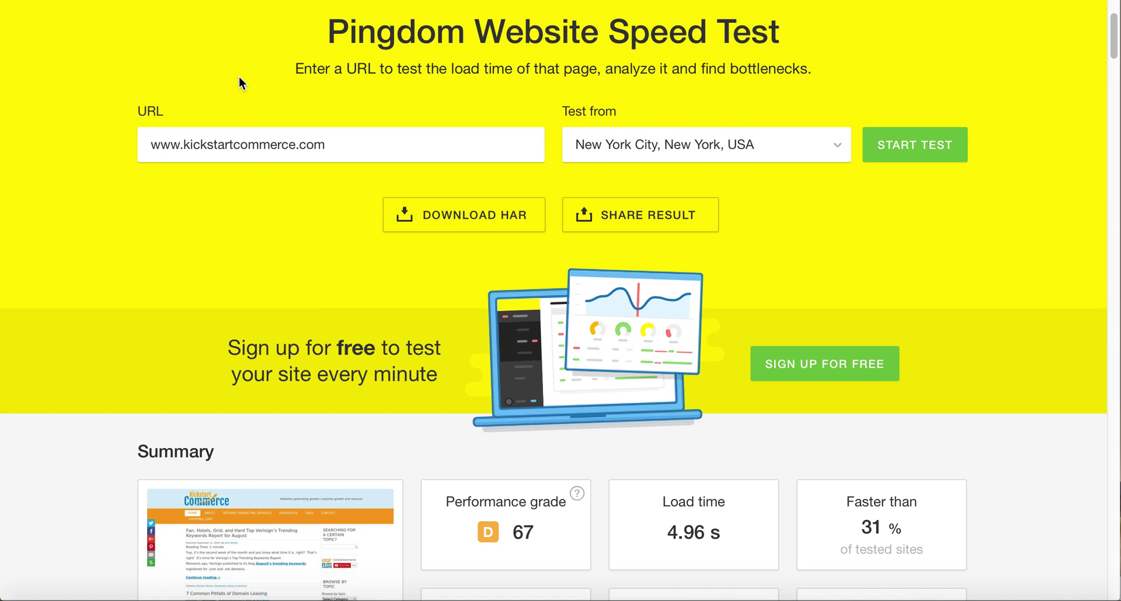
click(209, 1)
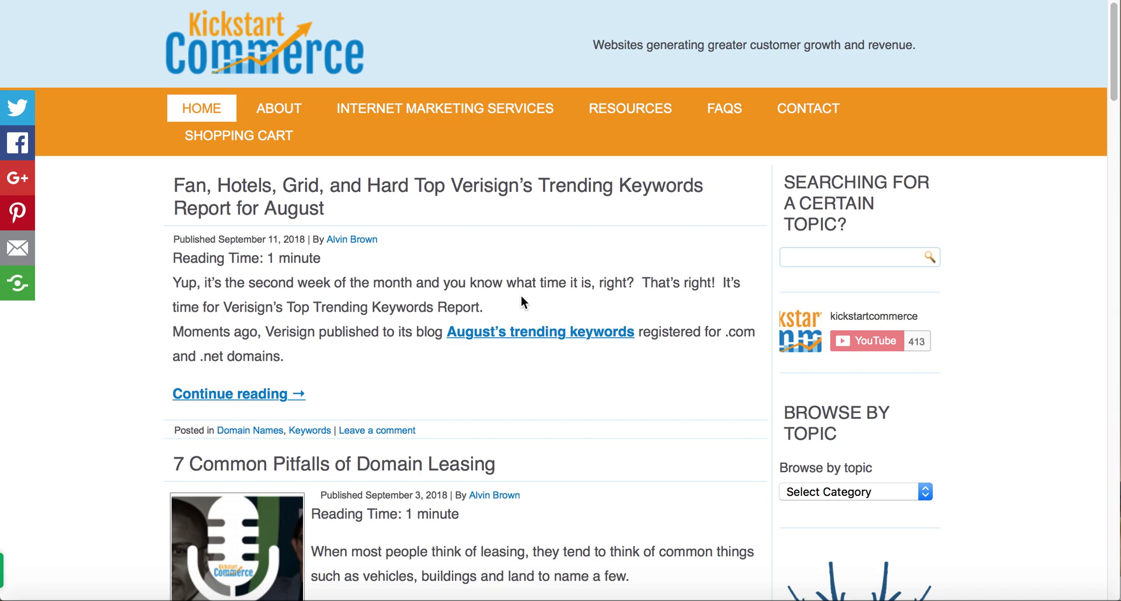
scroll(521, 296, down, 12)
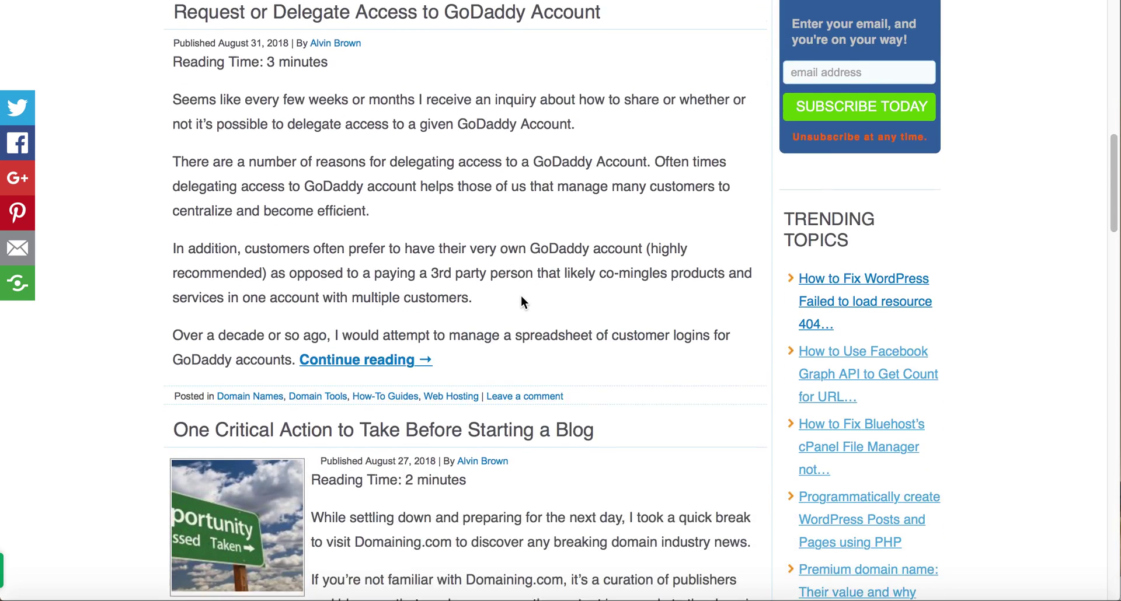
scroll(521, 298, up, 5)
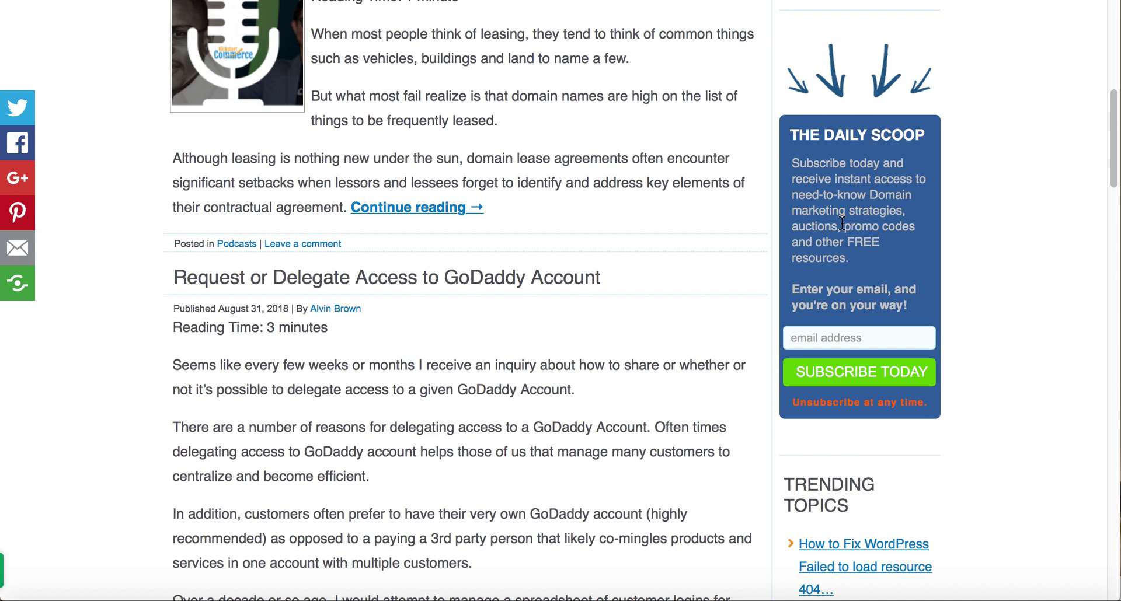
scroll(842, 223, up, 10)
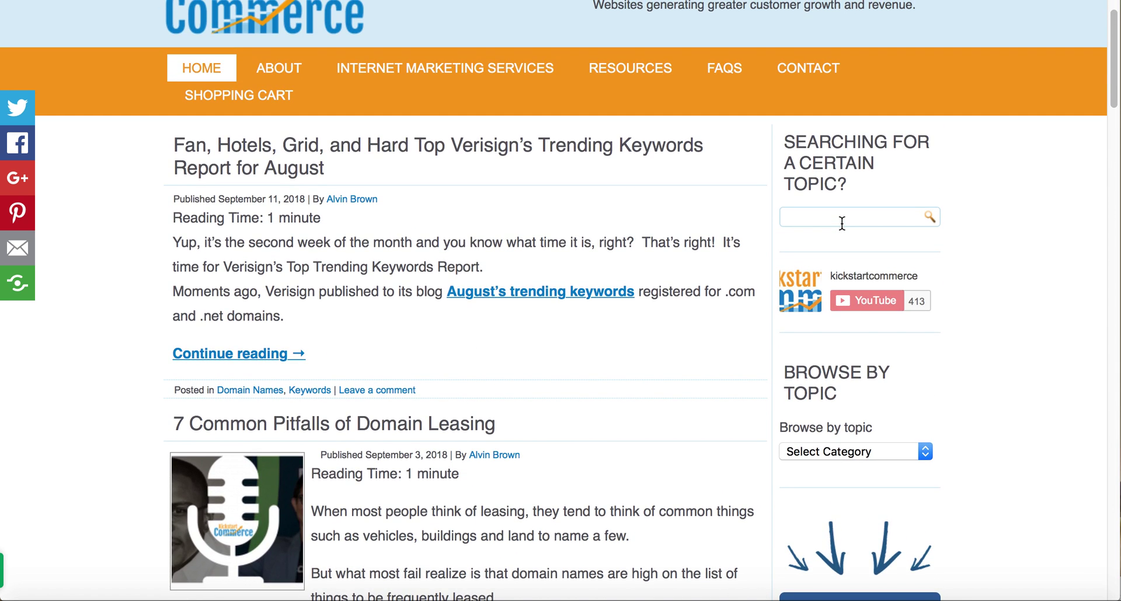
scroll(841, 223, up, 1)
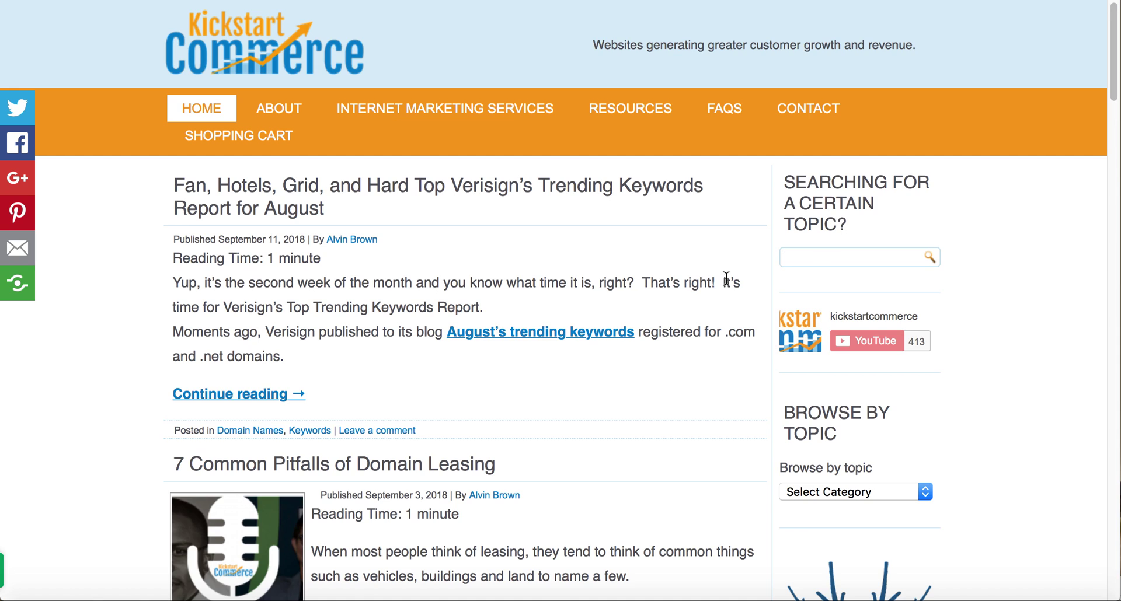
click(496, 600)
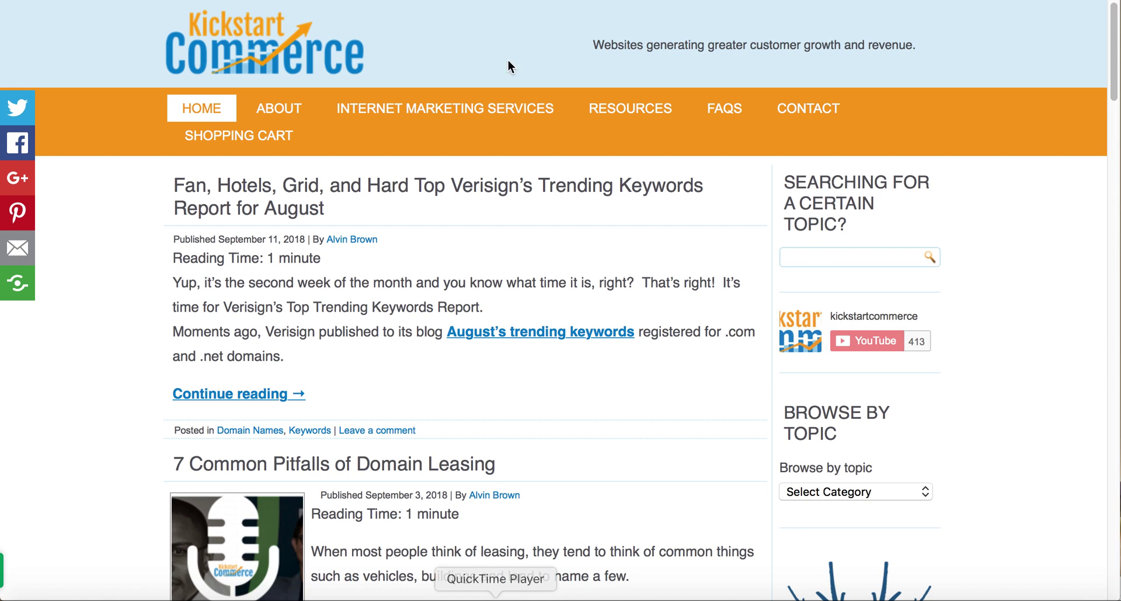